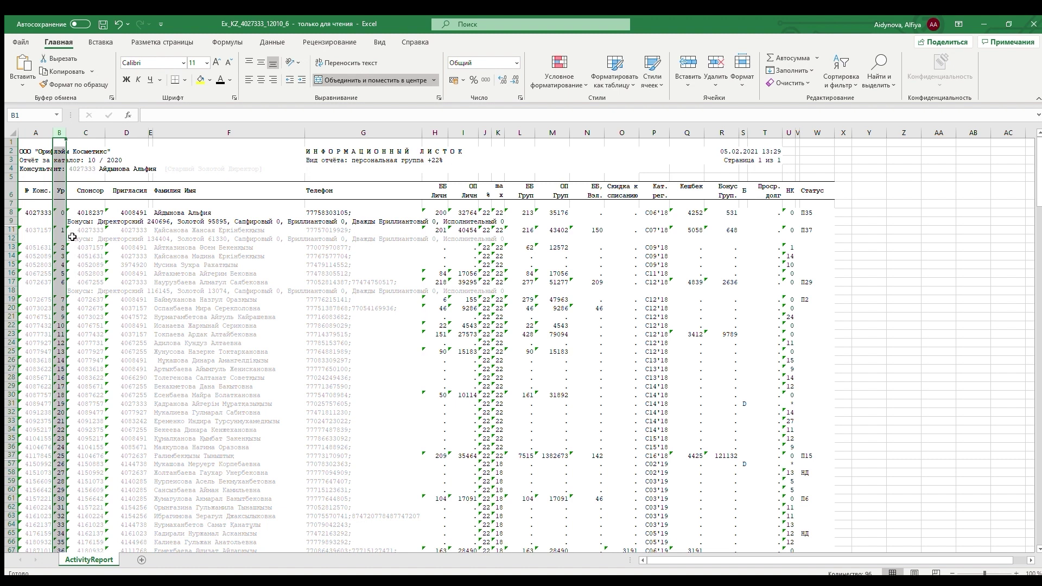
Step: Examine the level numbers (Ур) in column B of the first consultant branch, rows 8 to 98
click(68, 215)
click(206, 212)
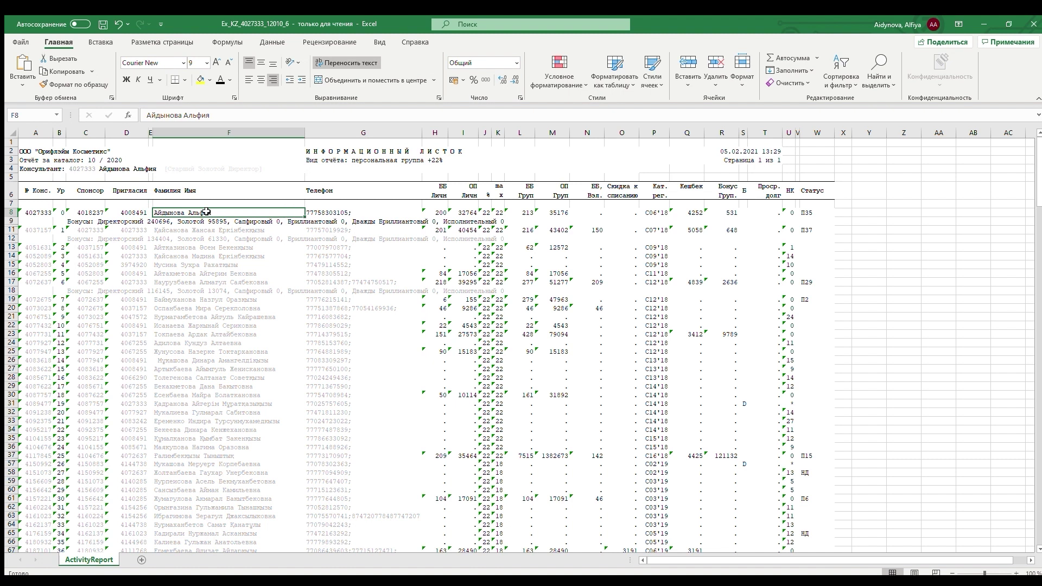
click(59, 230)
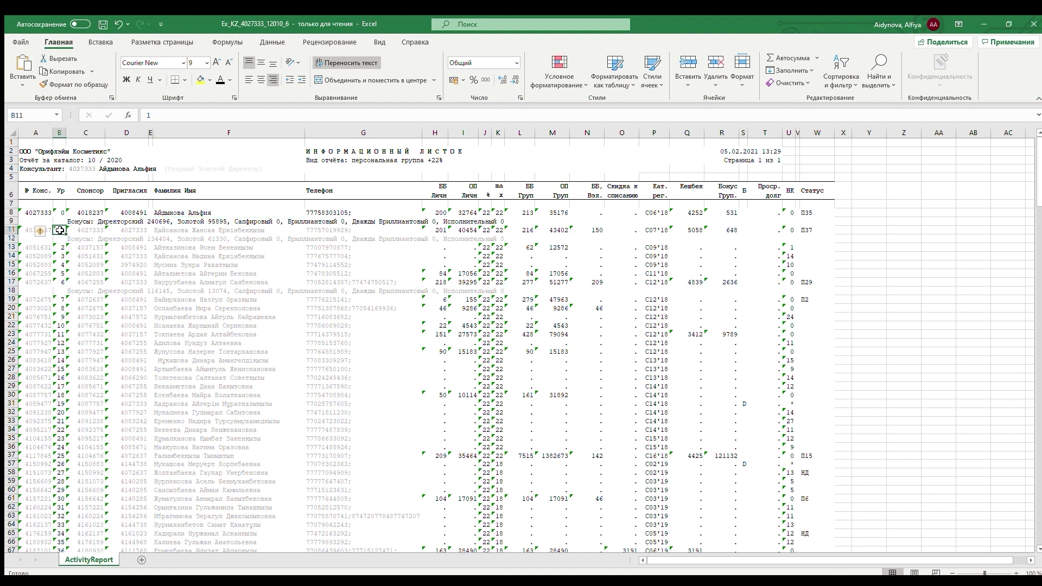
click(97, 230)
drag(101, 230, 176, 230)
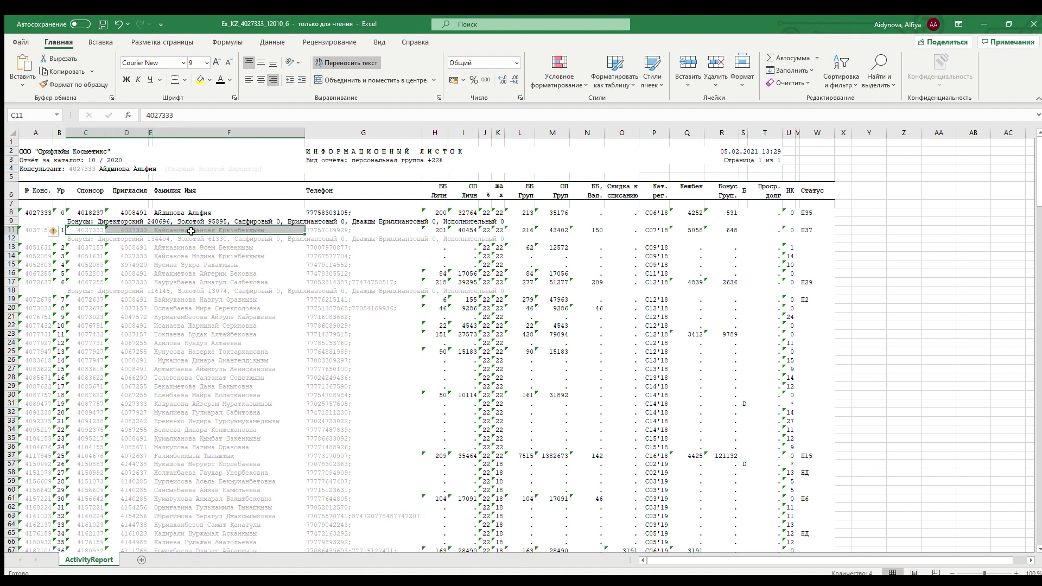
click(63, 247)
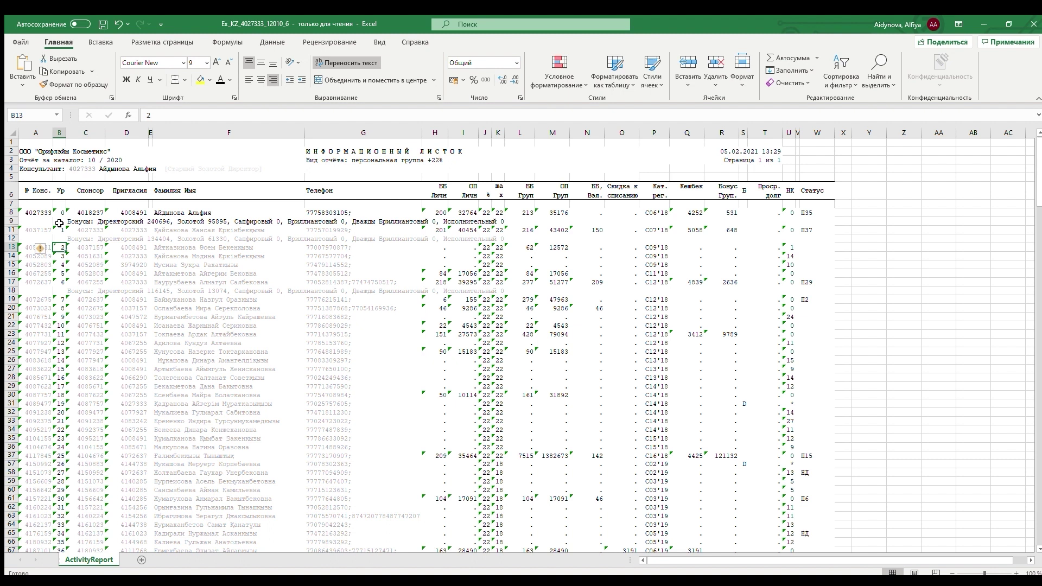
drag(62, 248, 59, 542)
scroll(70, 494, down, 10)
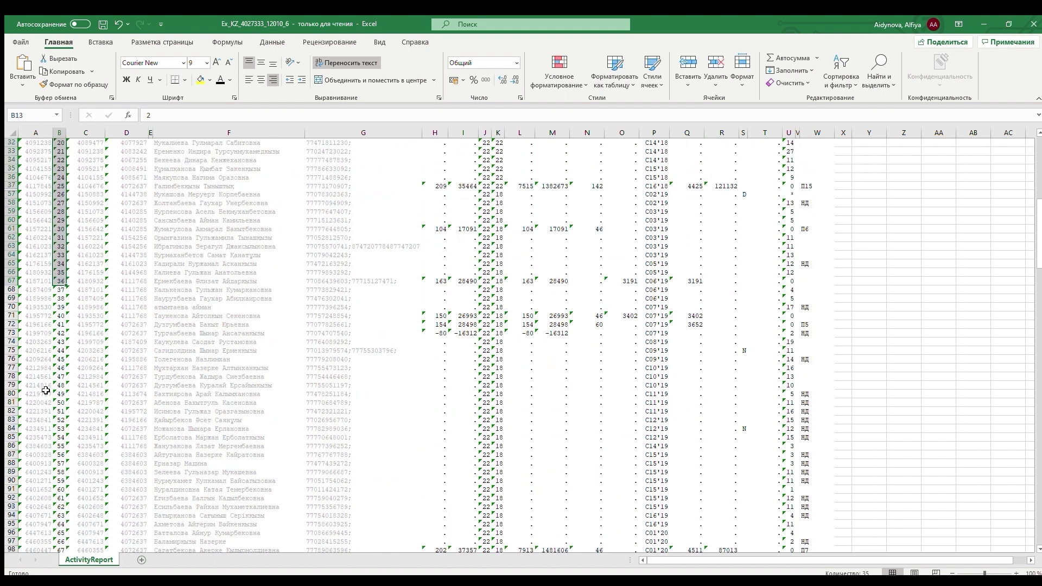
scroll(46, 390, down, 6)
click(61, 395)
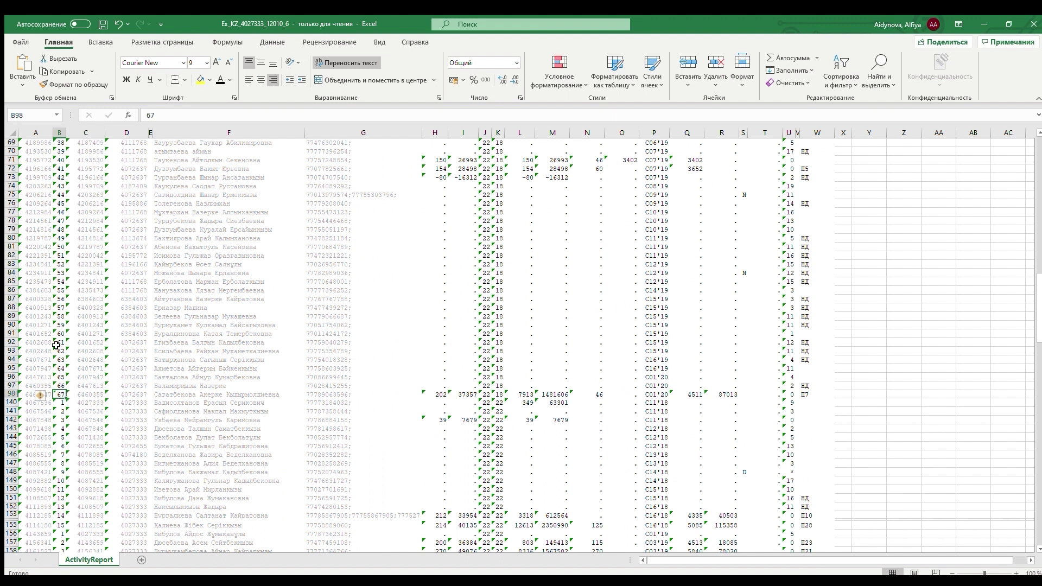
scroll(92, 412, down, 1)
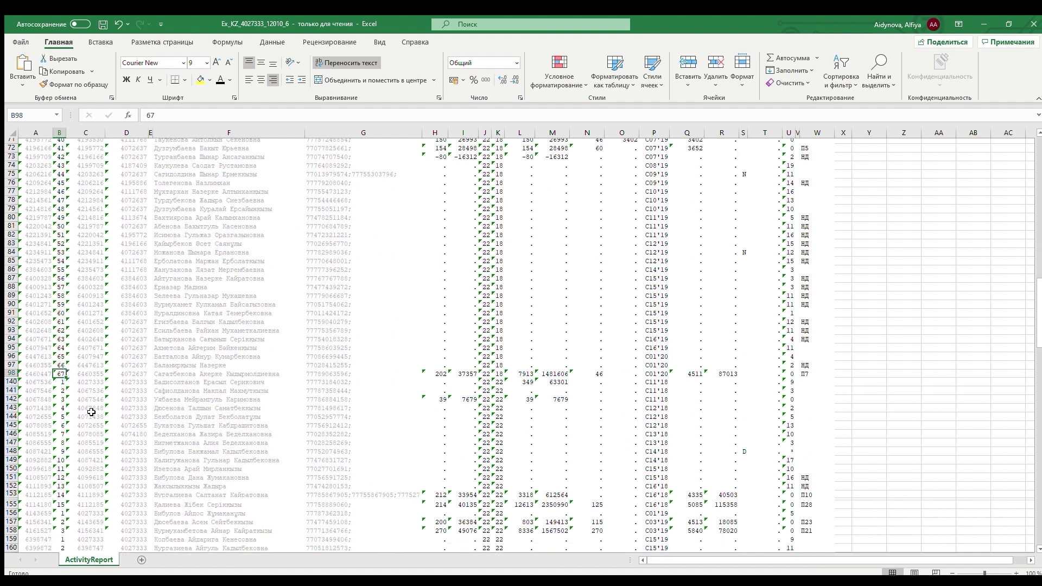
Step: Examine the level numbering of the remaining branches in column B, rows 140 to 167
drag(59, 377, 57, 498)
scroll(133, 459, down, 6)
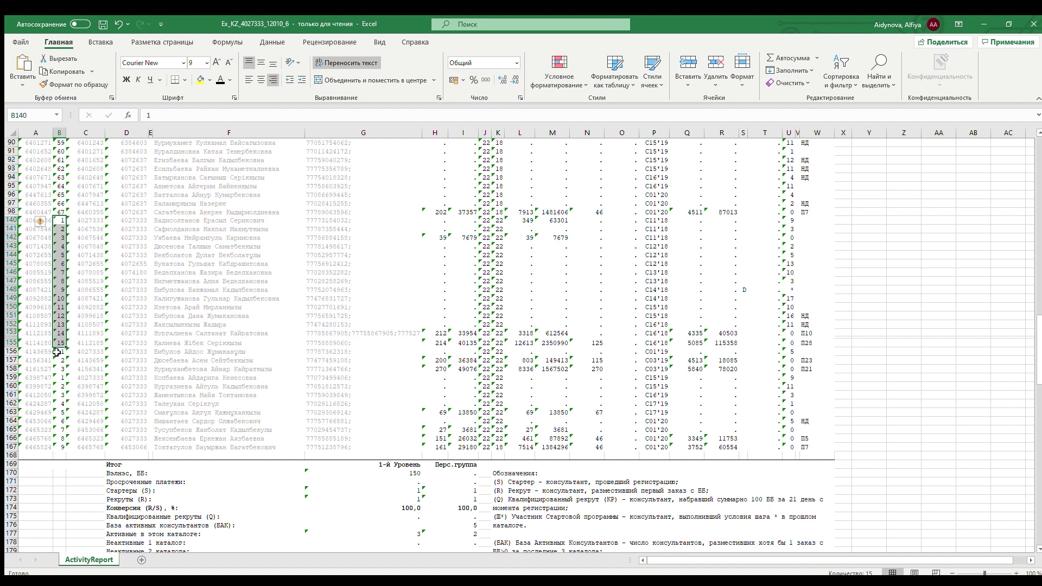
drag(57, 352, 58, 370)
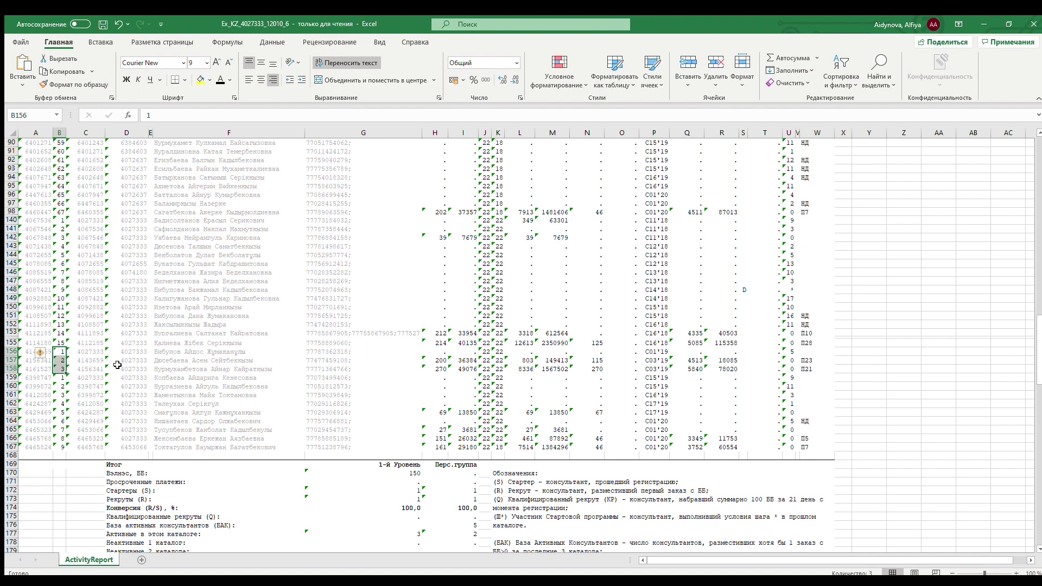
drag(60, 380, 60, 446)
drag(60, 352, 63, 448)
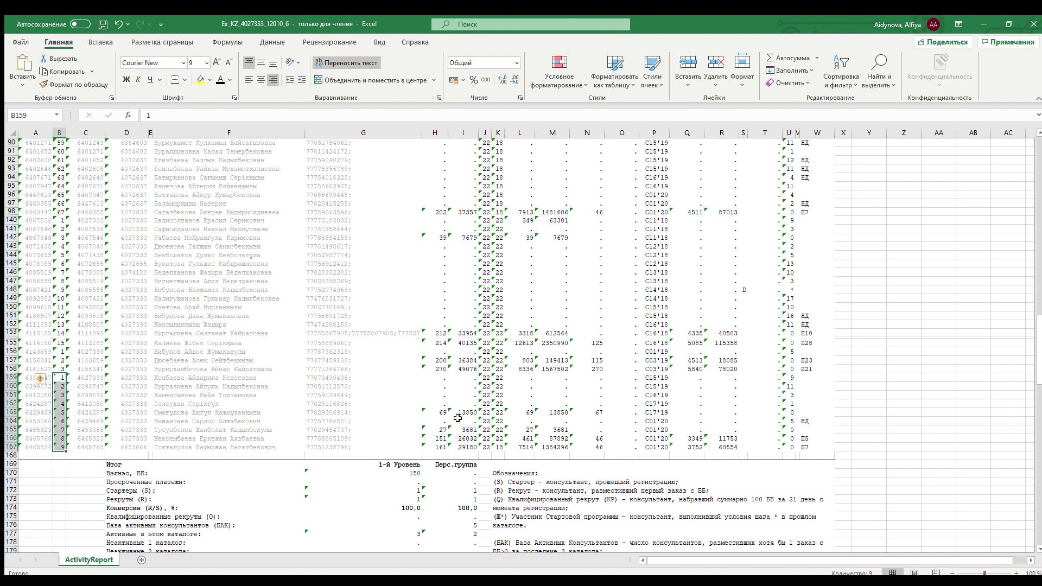
Step: Highlight in yellow the Кешбек and Бонус Груп. cells of row 8 and the Бонусы line in row 9
scroll(367, 295, up, 18)
scroll(354, 300, up, 5)
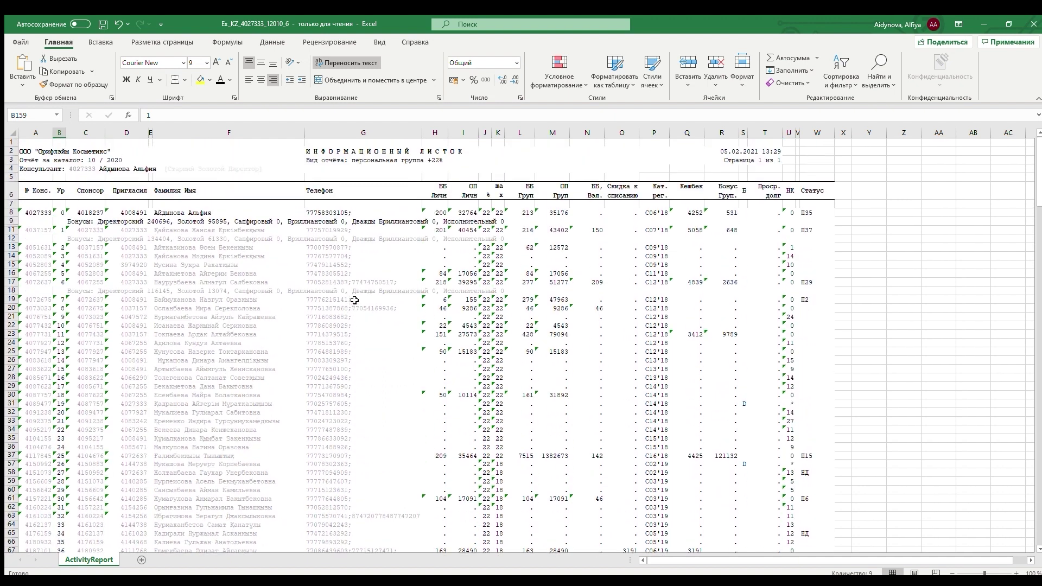
click(689, 194)
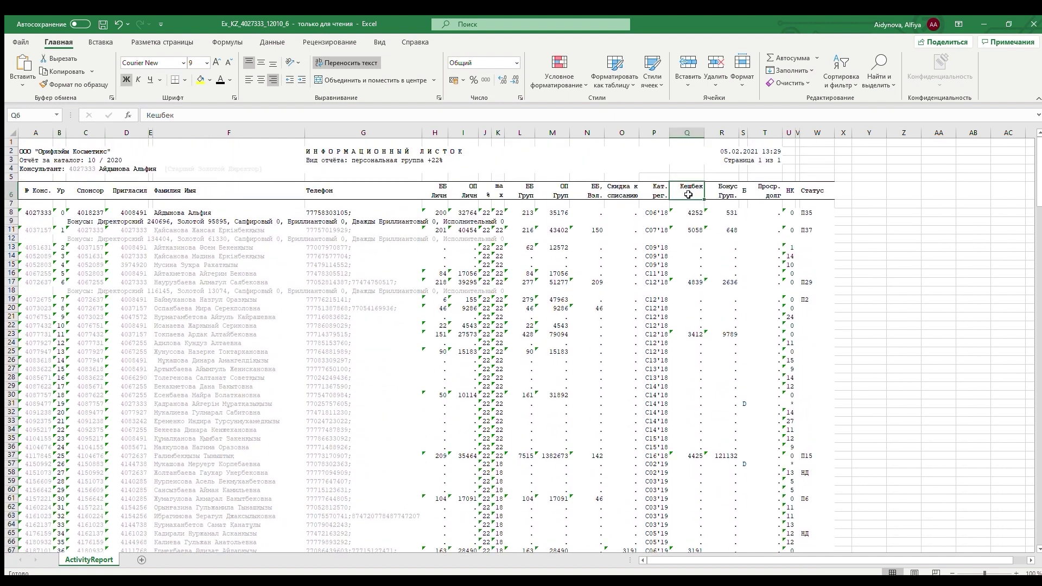
click(687, 132)
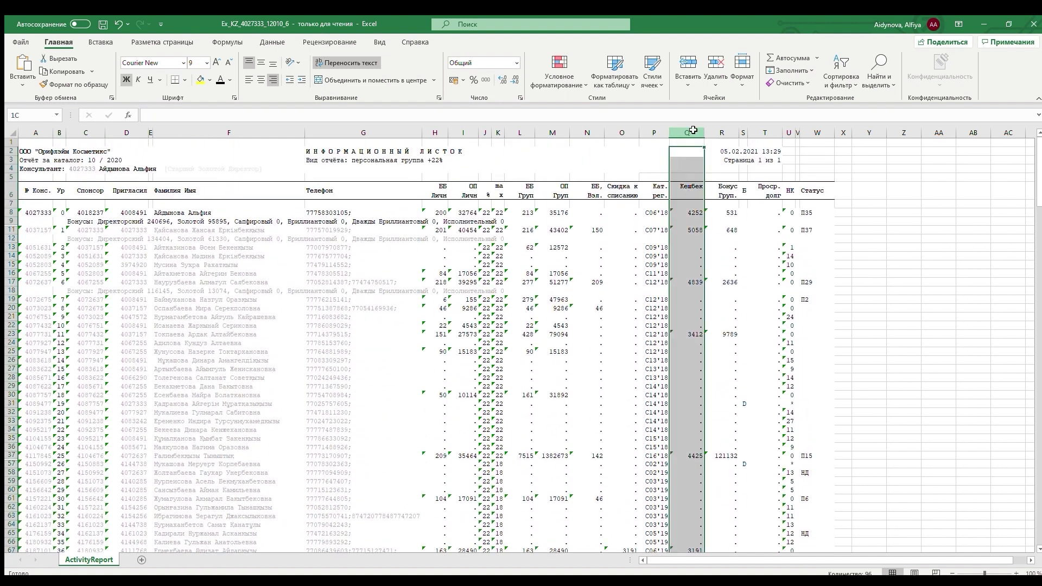
click(720, 134)
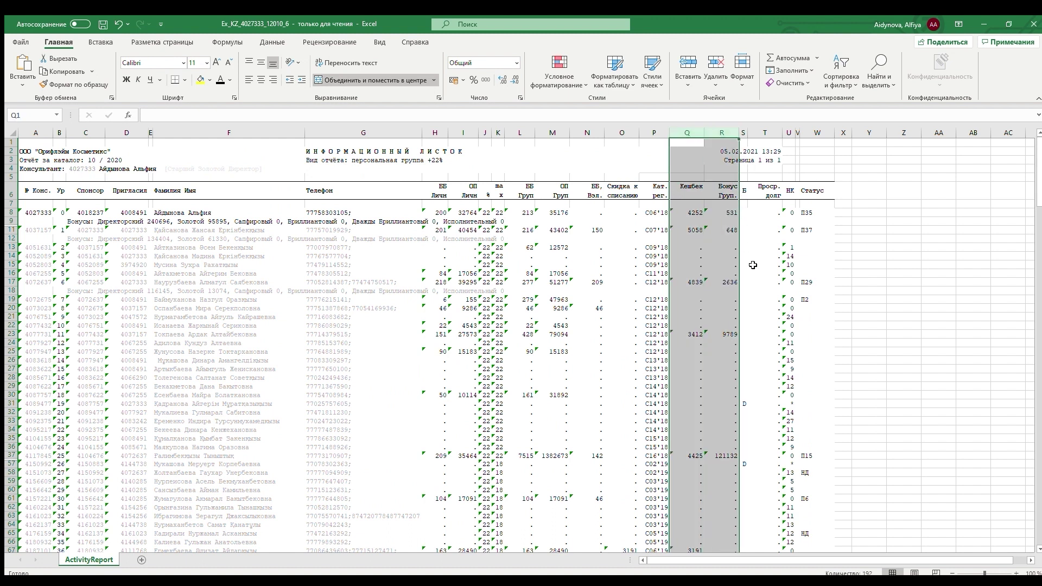
click(768, 257)
drag(698, 212, 725, 213)
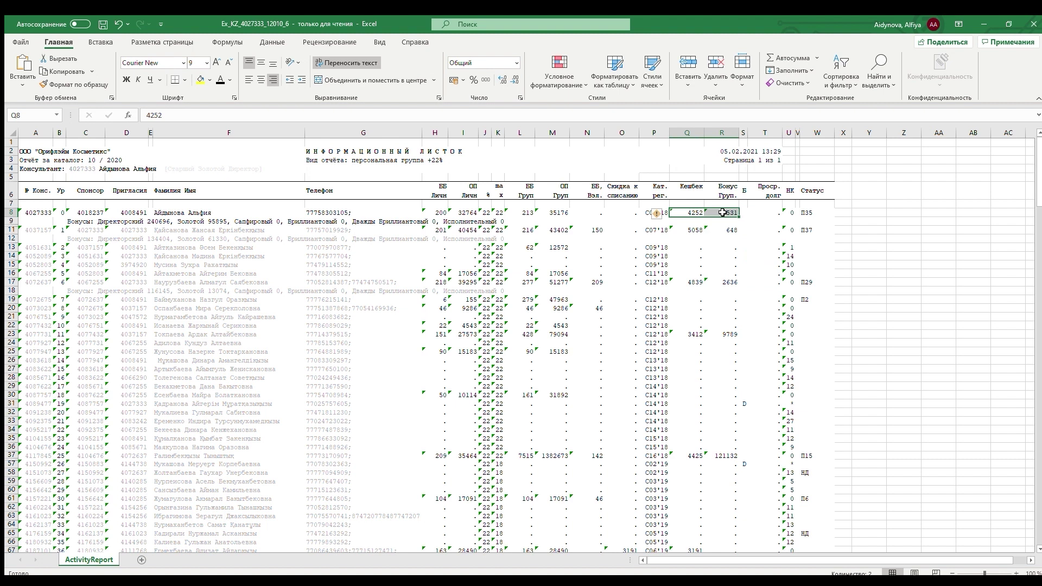
click(200, 83)
click(766, 282)
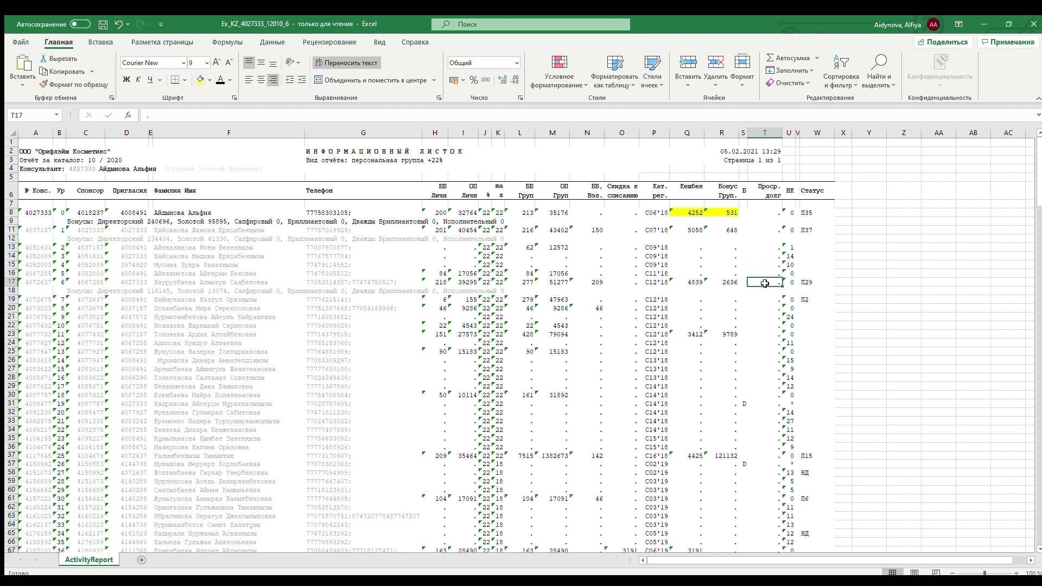
click(77, 220)
click(201, 85)
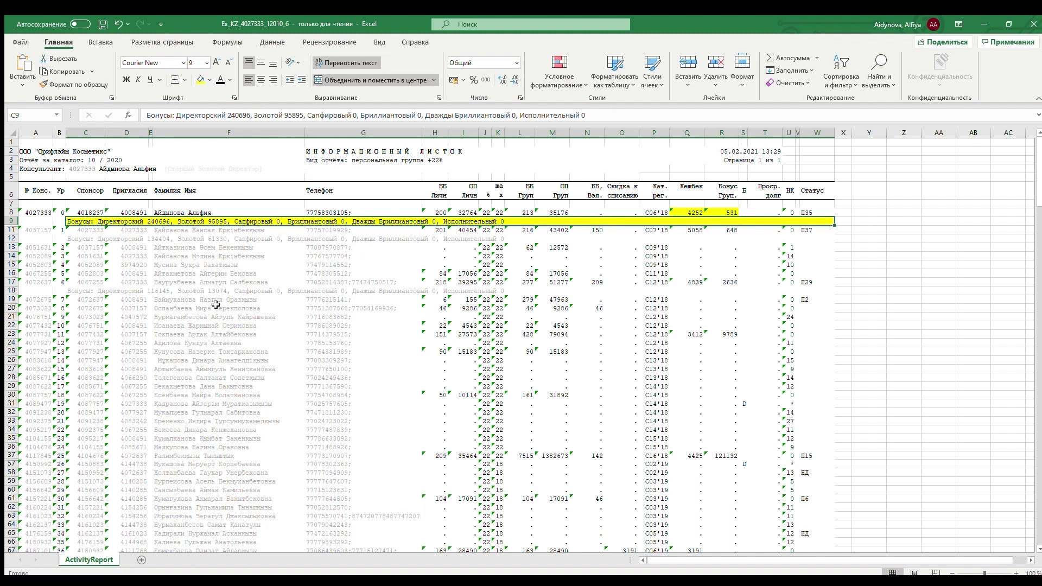
Step: Highlight the "Рекрутирование, %" and "Активность, %" rows of the Итог summary in yellow
scroll(215, 305, down, 20)
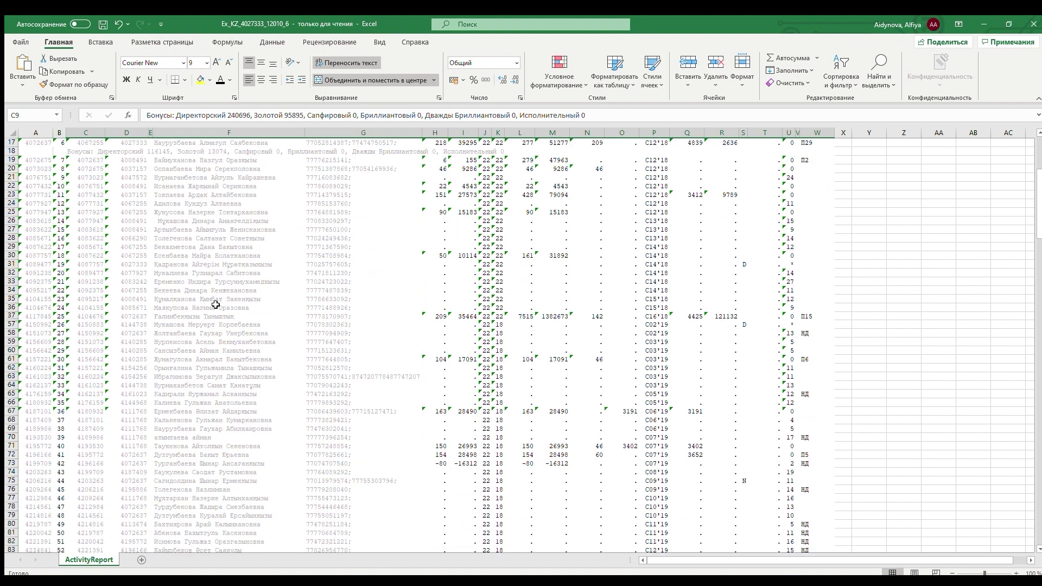
scroll(218, 325, down, 20)
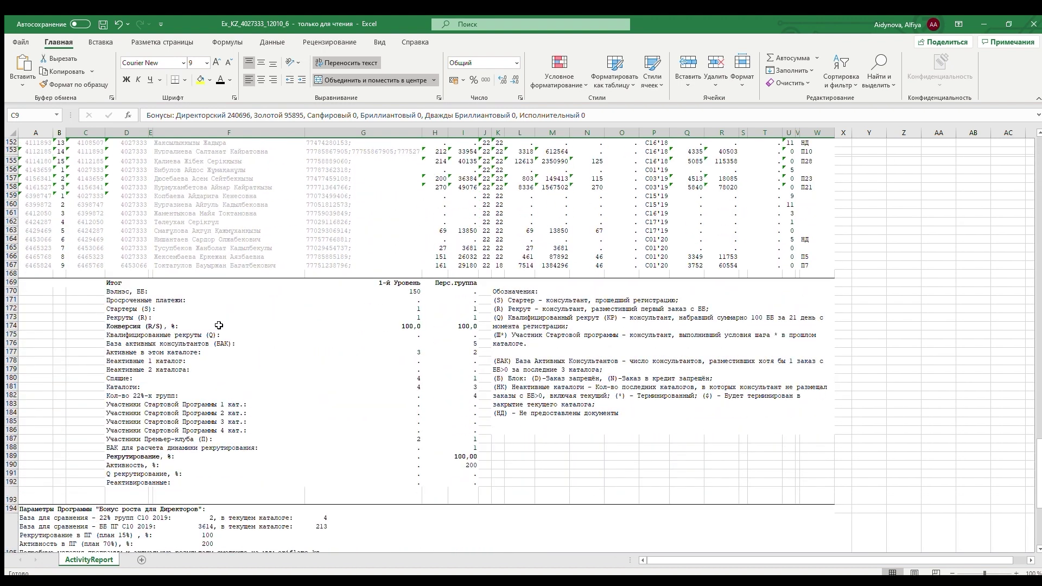
scroll(223, 332, up, 2)
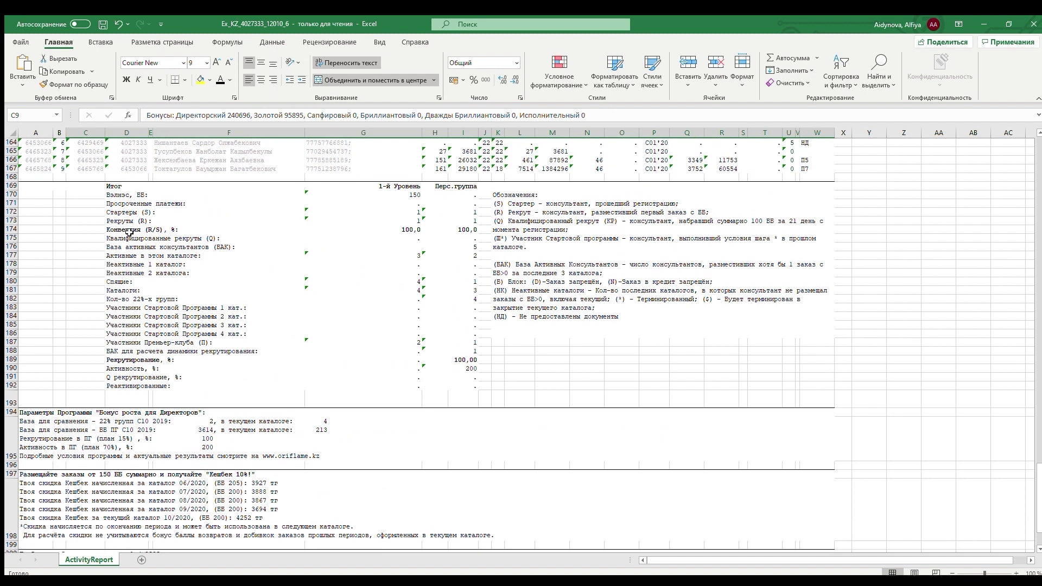
click(131, 359)
click(254, 386)
drag(232, 361, 470, 360)
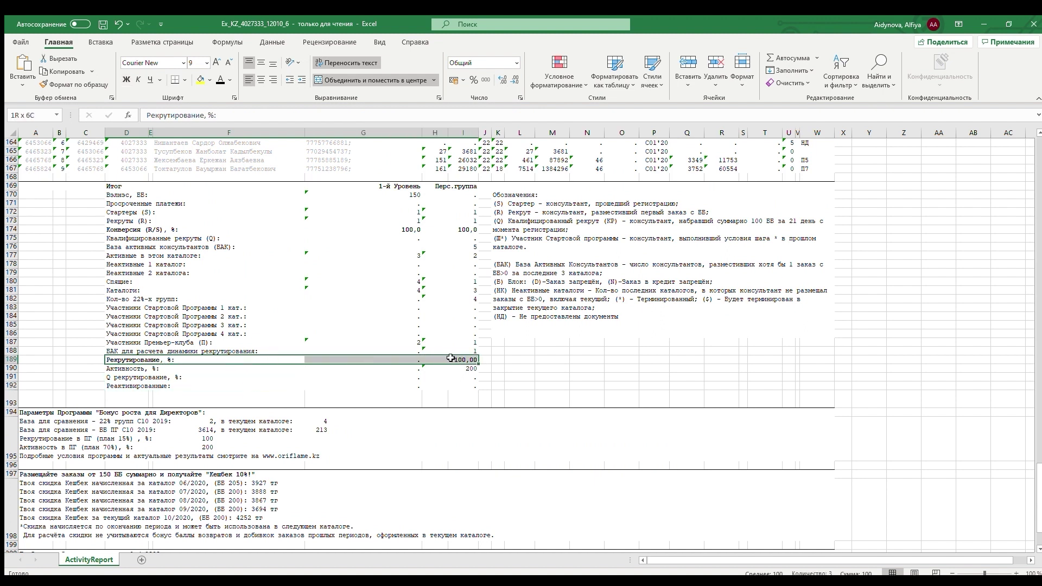
click(201, 81)
drag(154, 370, 473, 369)
click(201, 80)
click(214, 369)
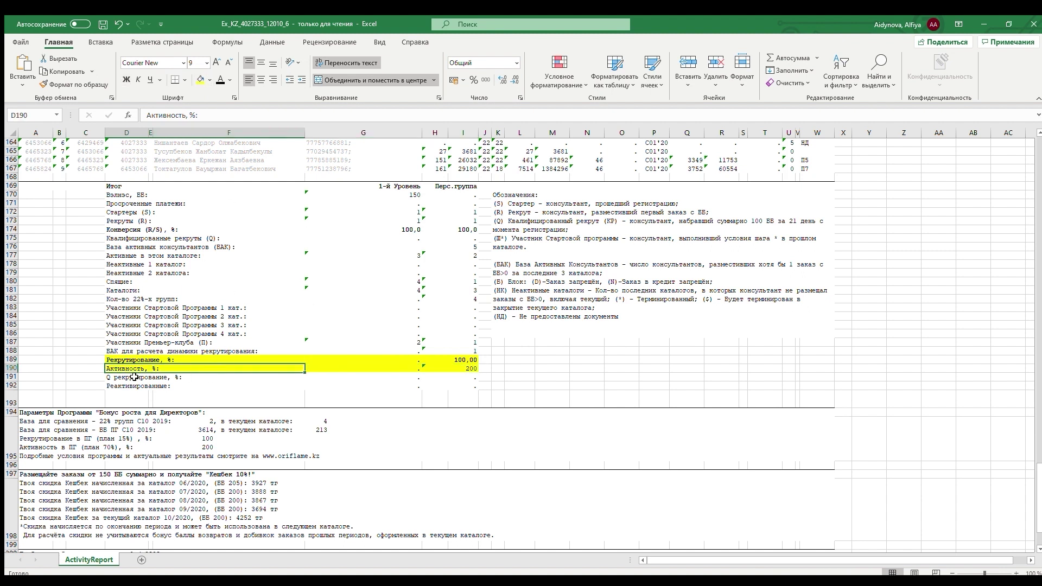
Step: Examine the recruiting and activity percentages and the recruits, active consultants and БАК figures in the Итог summary
scroll(124, 352, up, 1)
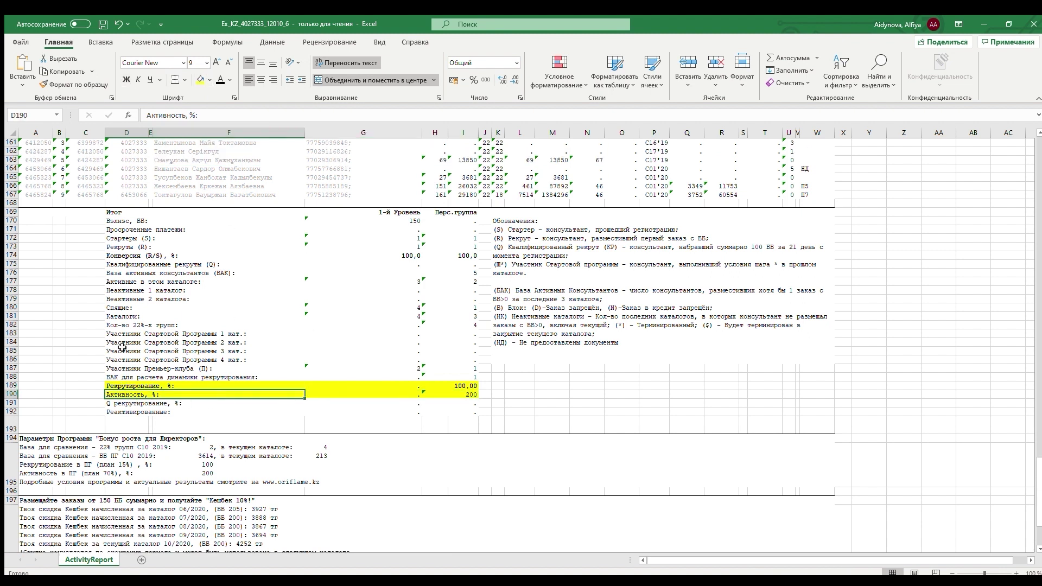
click(84, 393)
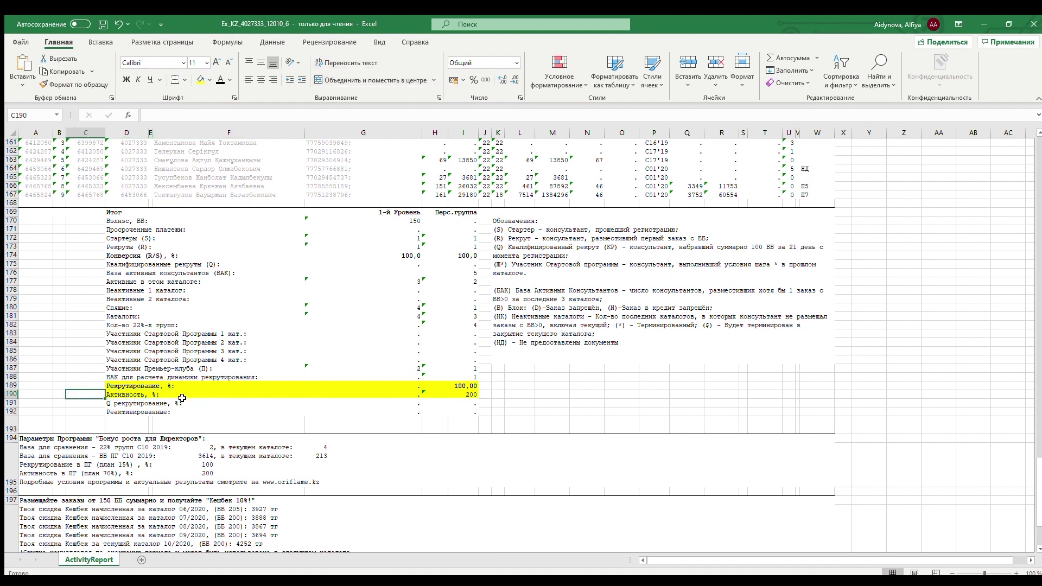
click(468, 387)
click(468, 394)
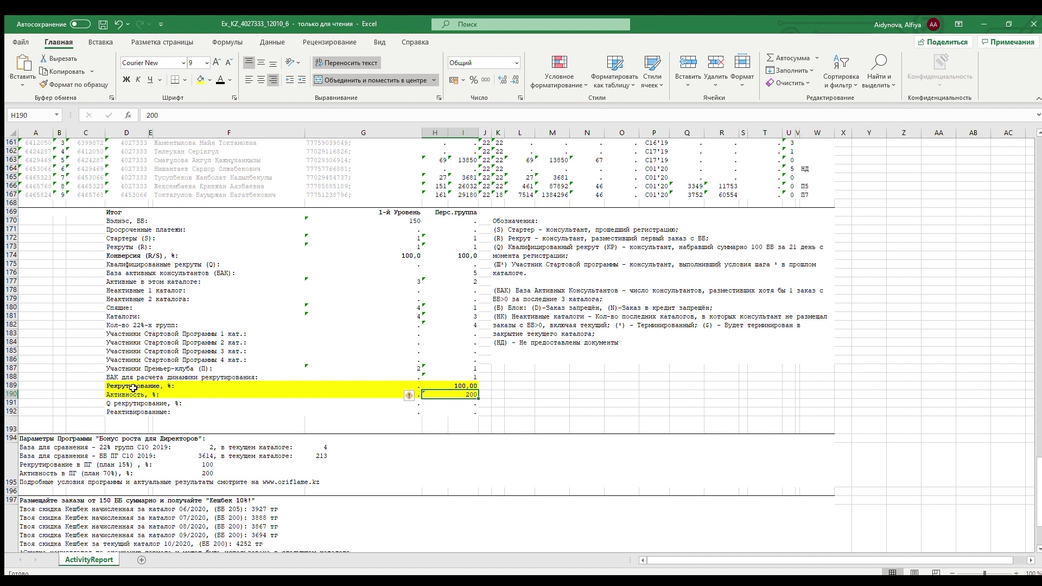
click(132, 248)
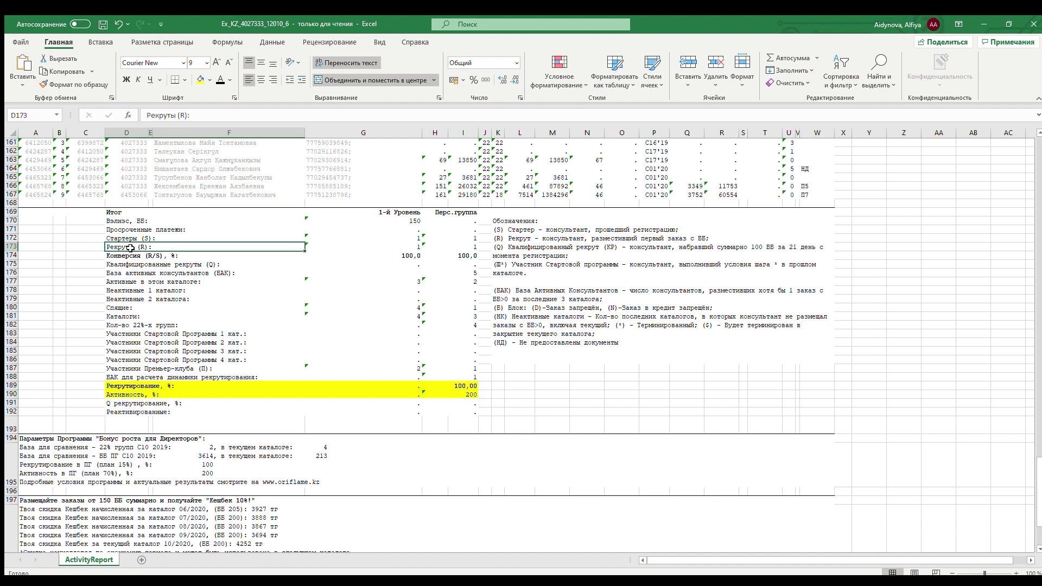
click(134, 283)
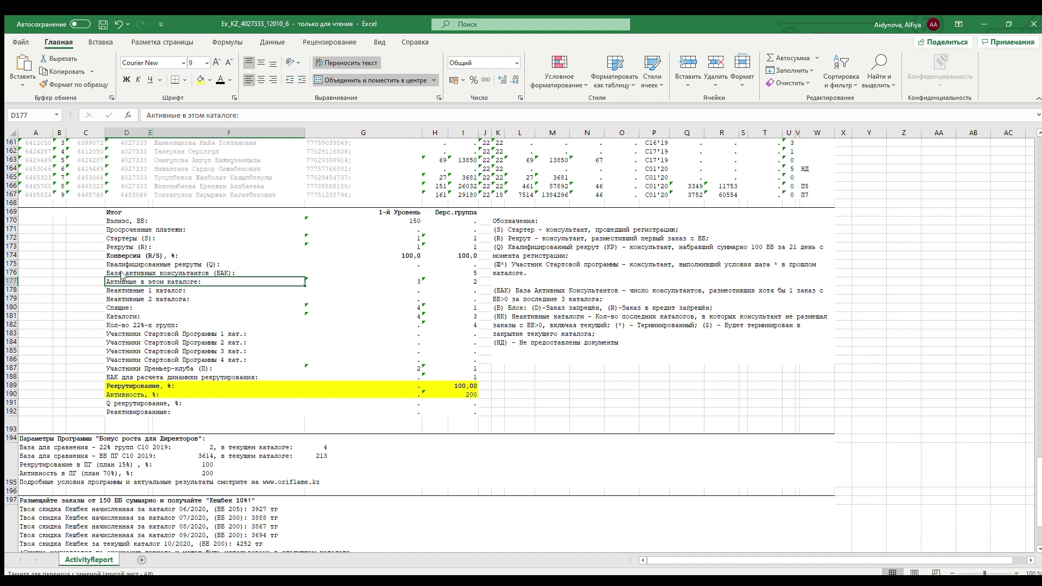
click(126, 272)
click(467, 273)
click(131, 273)
Step: Calculate 15% of the active consultant base (БАК) in cell C176 with the formula =H176*15%
click(93, 272)
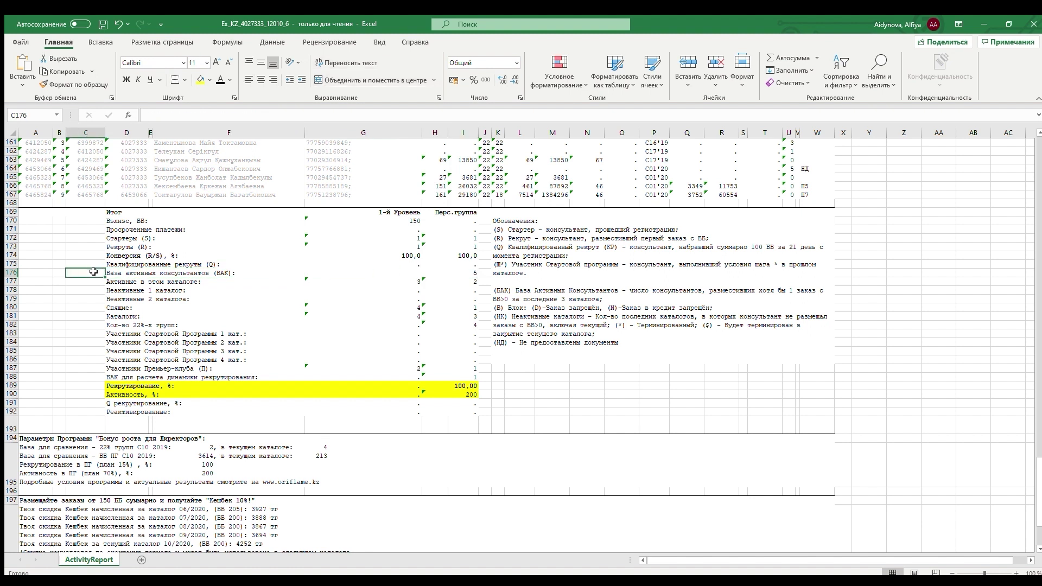
text(=)
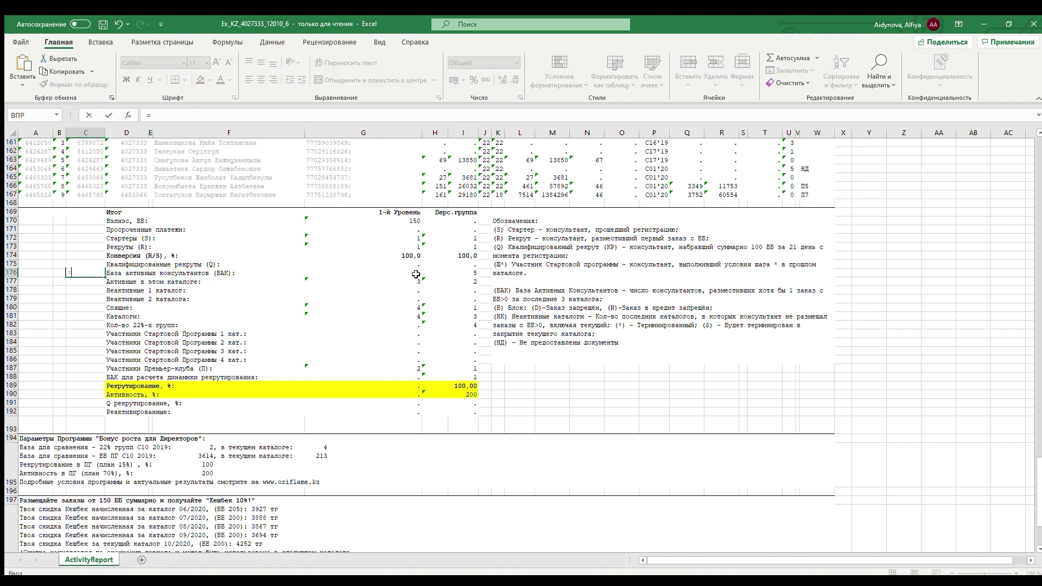
click(458, 273)
text(*)
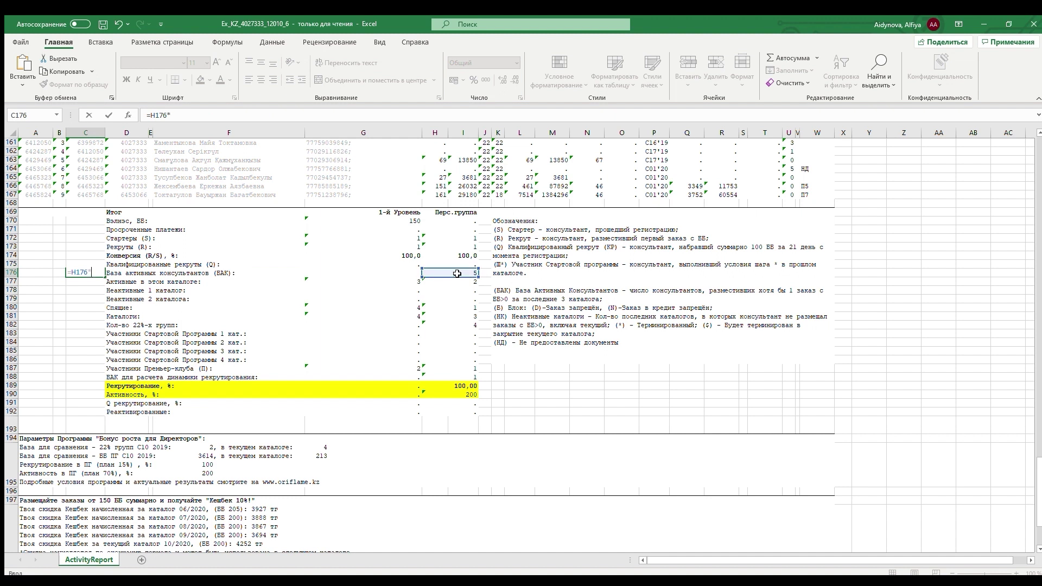
text(15%)
key(Return)
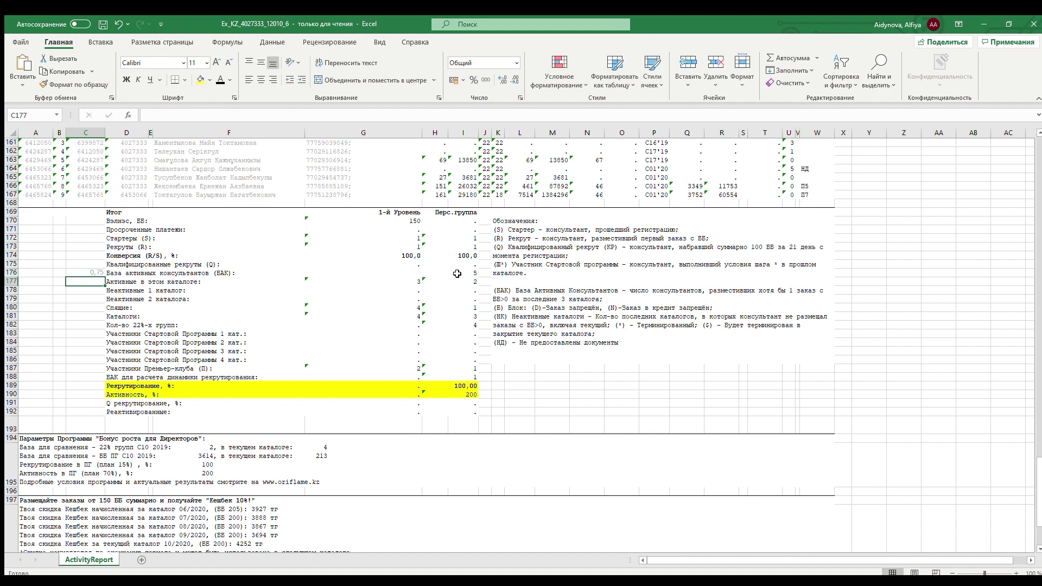
Step: Replace the formula in cell C176 with the value 1
click(205, 293)
click(102, 273)
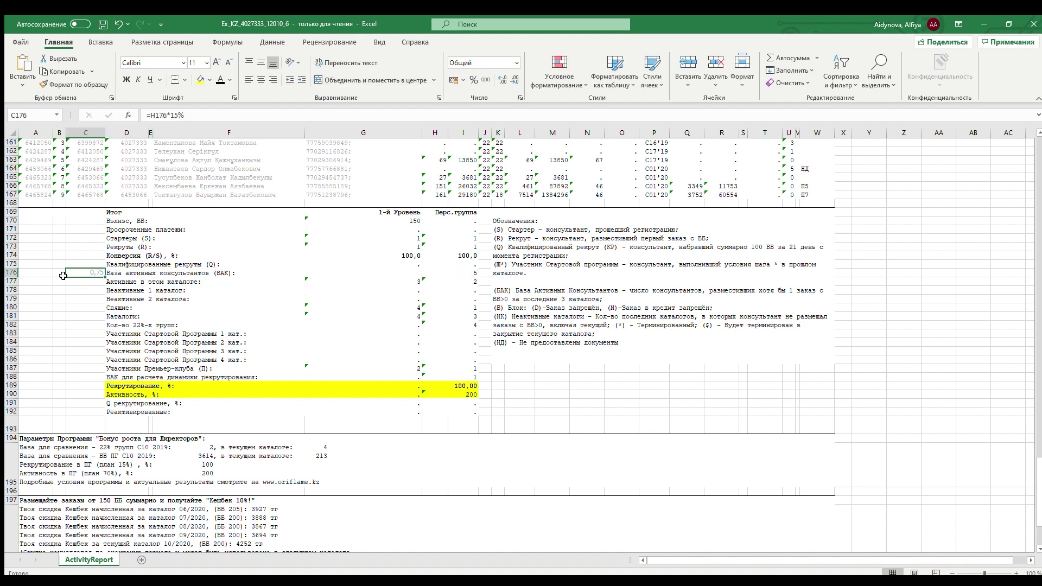
text(1)
key(ctrl+Return)
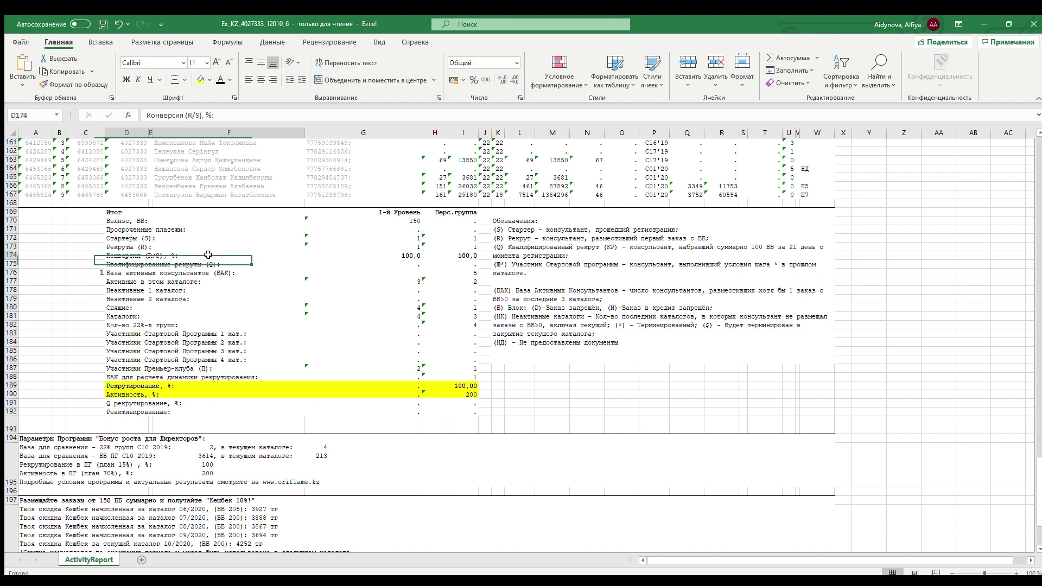
click(162, 265)
click(116, 281)
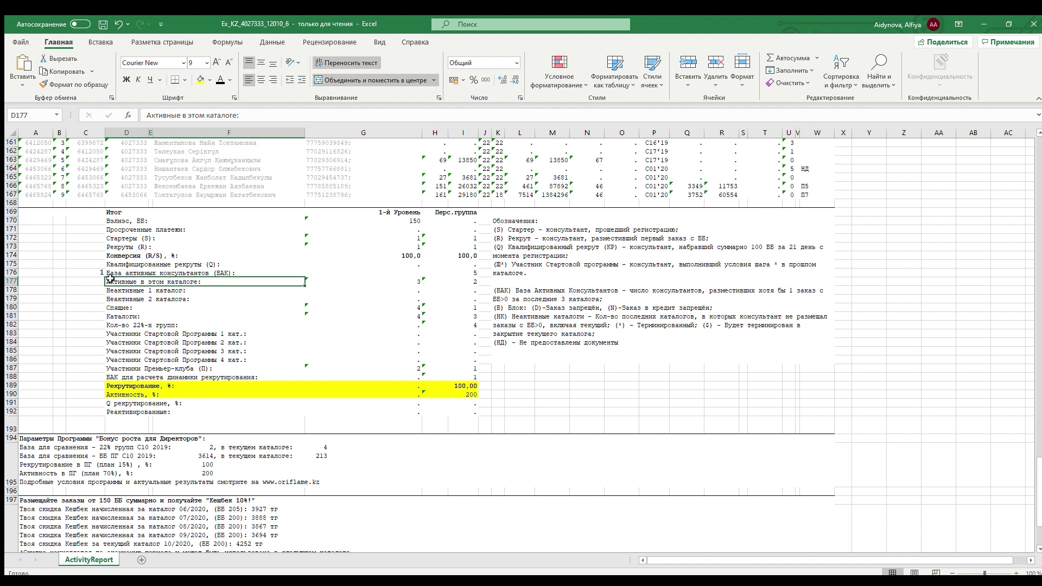
Step: Calculate the activity target in cell C177 as a percentage of the active consultant base (БАК) in H176
click(98, 281)
text(=)
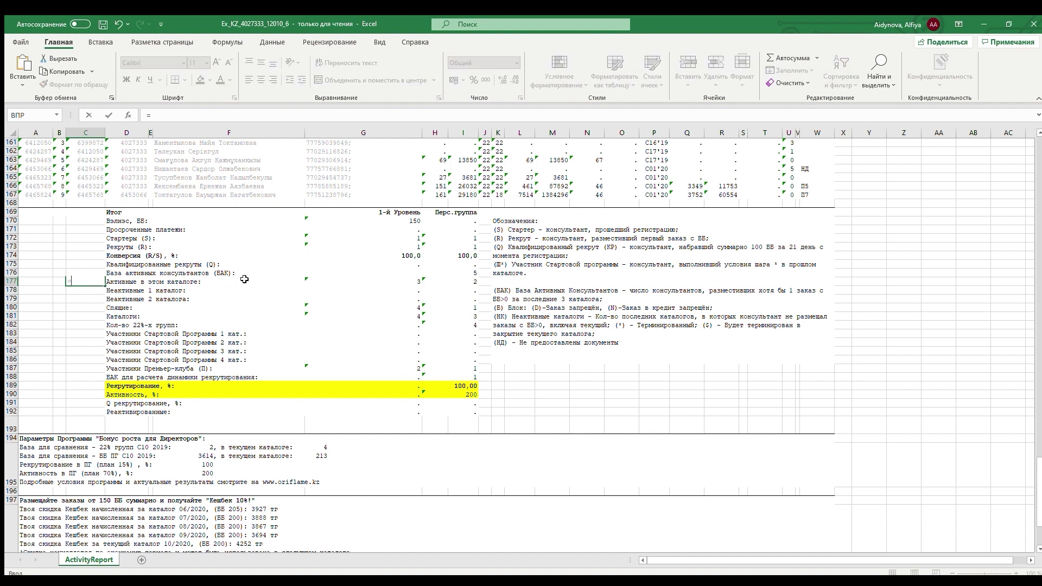
click(470, 273)
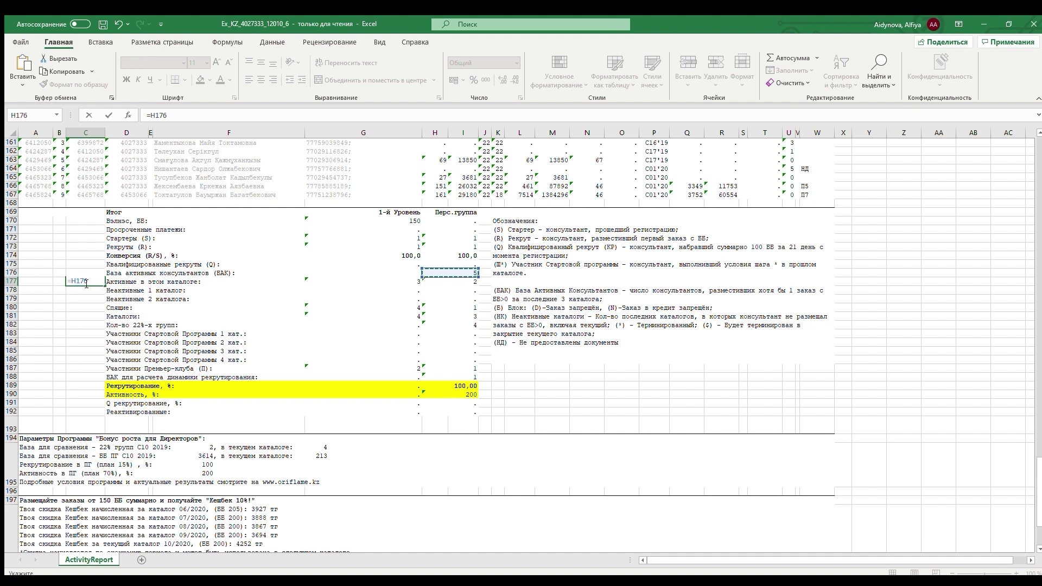
text(*)
text(%)
key(Return)
Step: Replace the formula in cell C177 with the value 4
click(91, 280)
text(4)
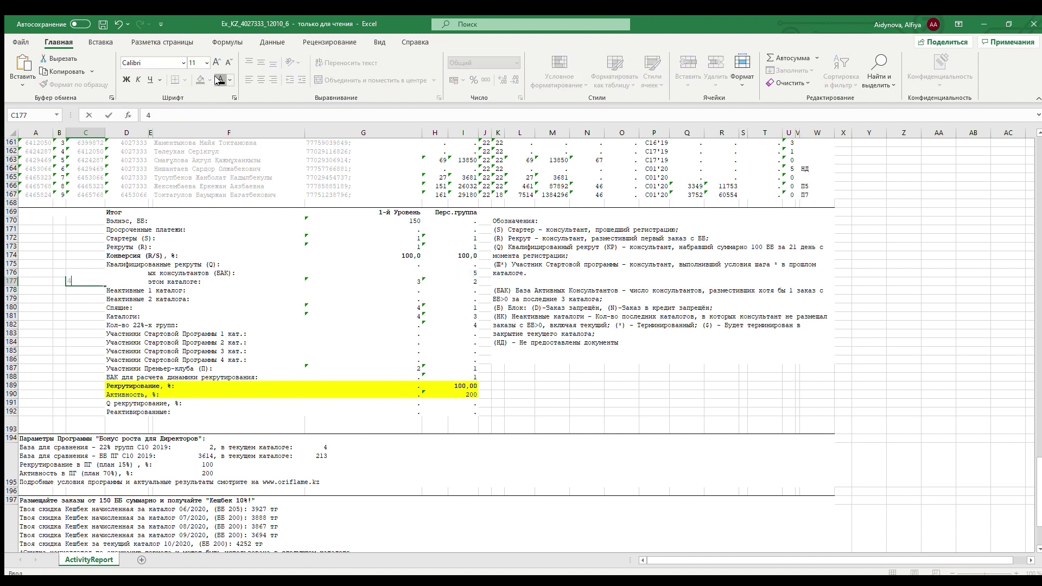
click(82, 306)
click(95, 280)
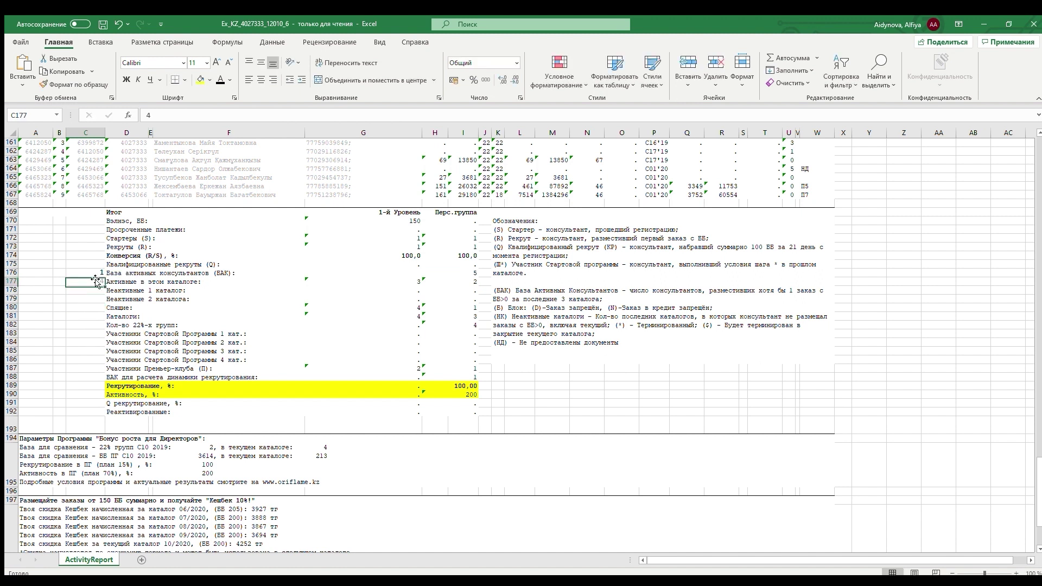
Step: Select the recruiting and activity target values in cells C176:C177 beside the Итог summary
click(190, 376)
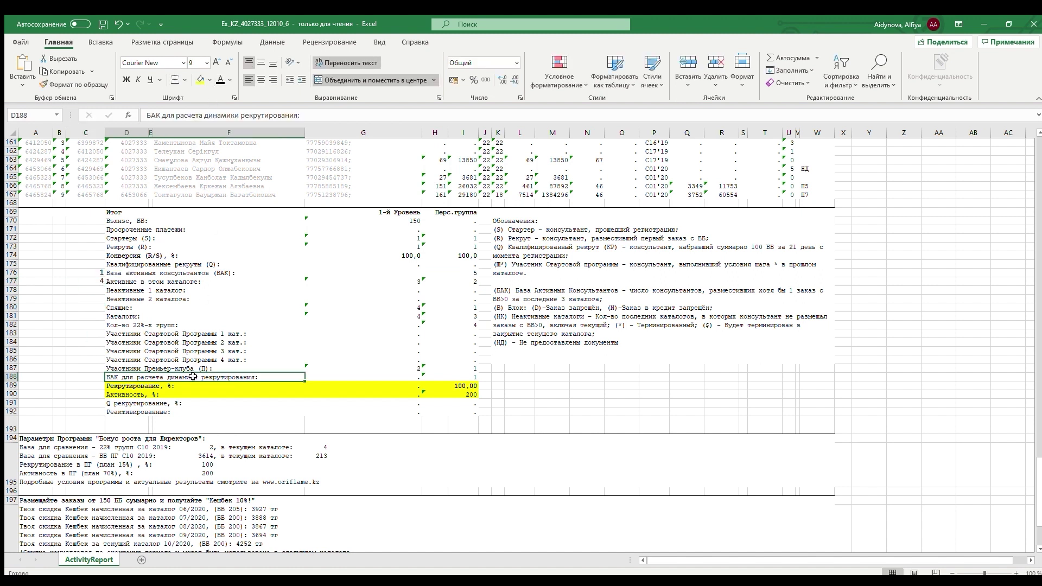
click(177, 411)
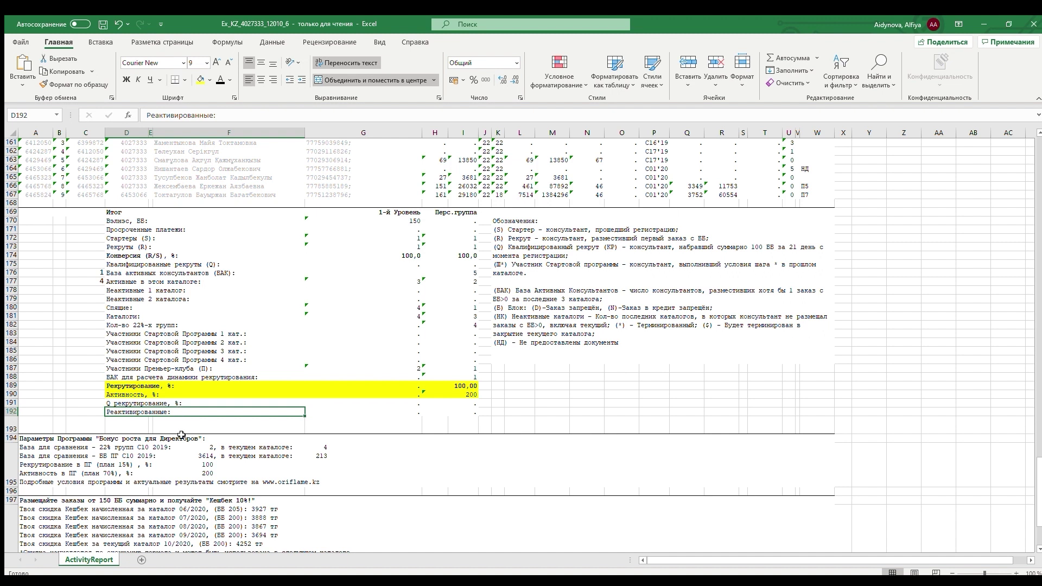
drag(80, 271, 91, 285)
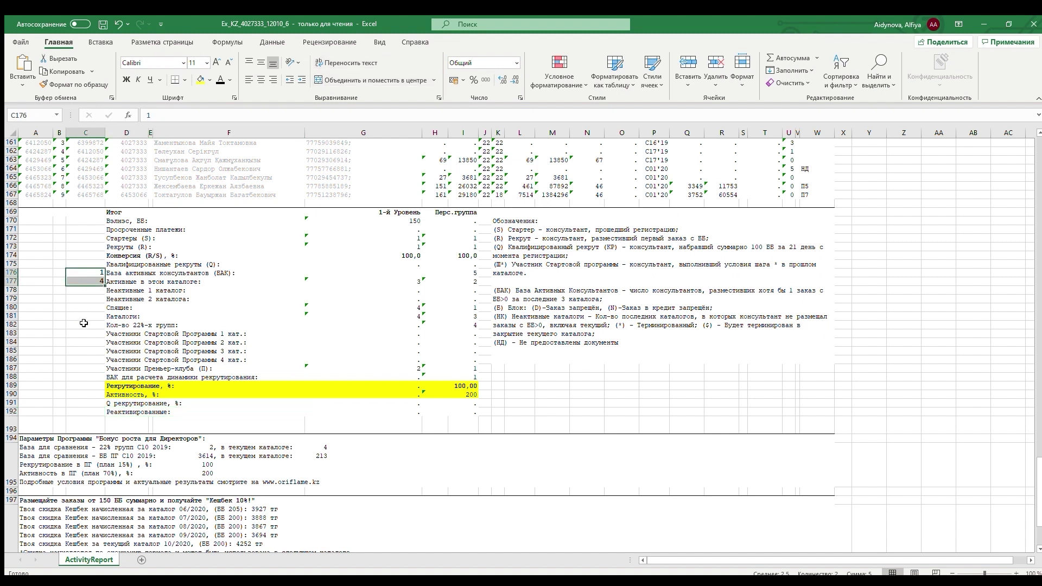